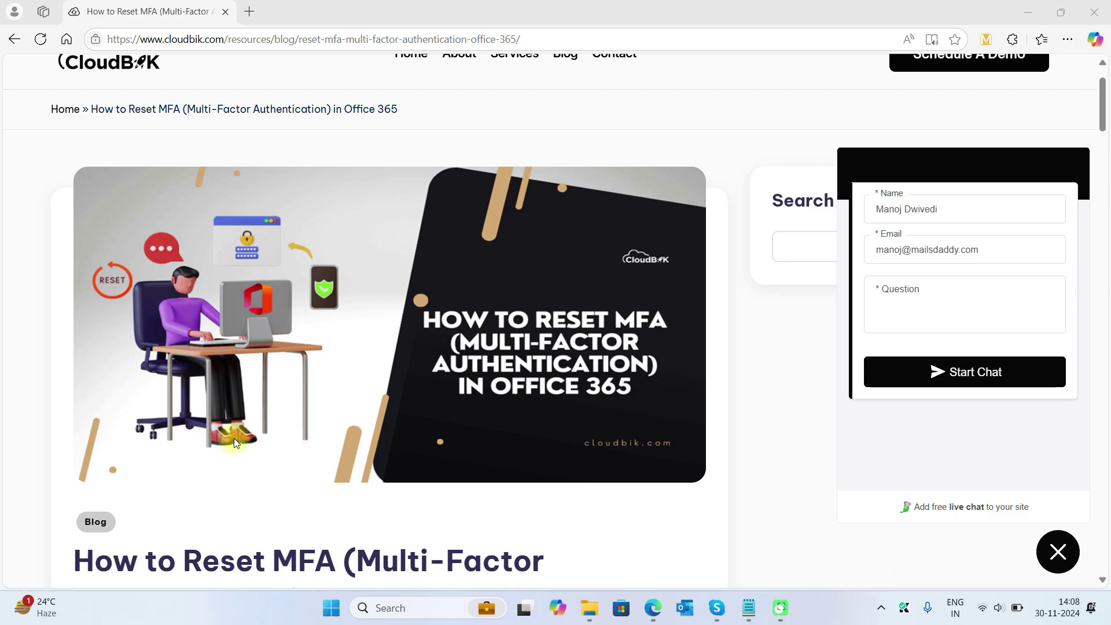
Open the Microsoft 365 admin center (admin.microsoft.com) in a new browser tab
scroll(55, 315, "down", 5)
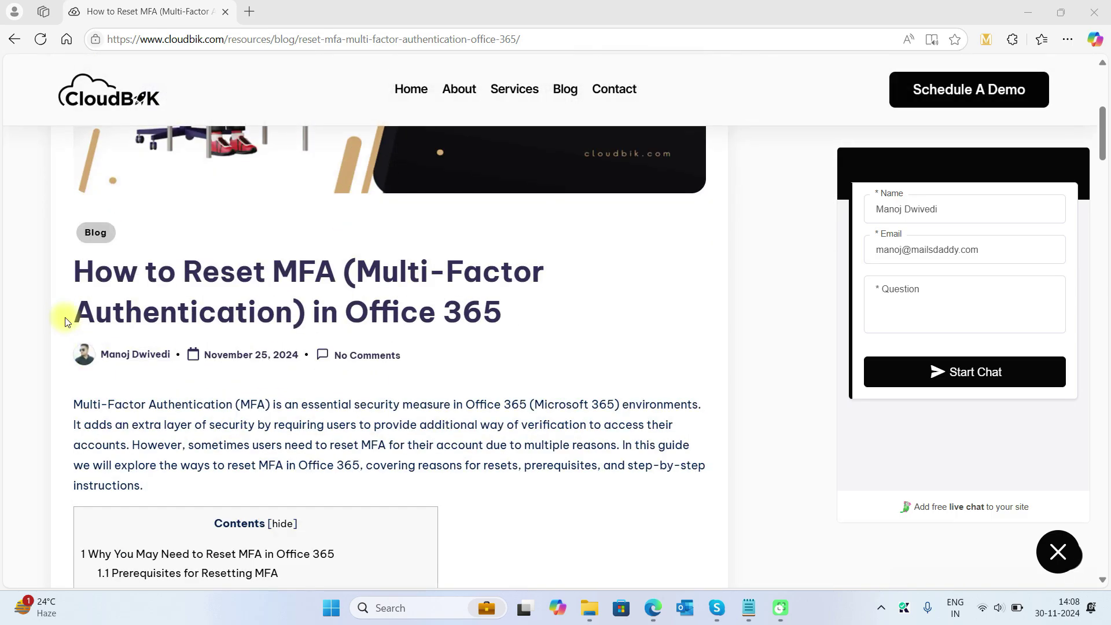
scroll(66, 322, "down", 9)
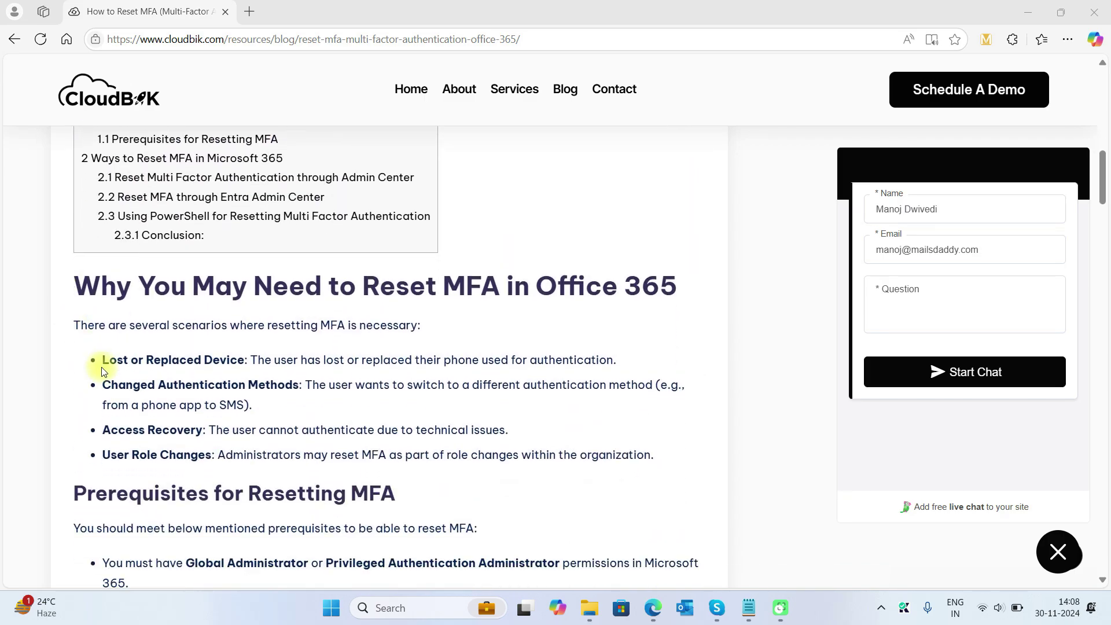
scroll(116, 394, "up", 1)
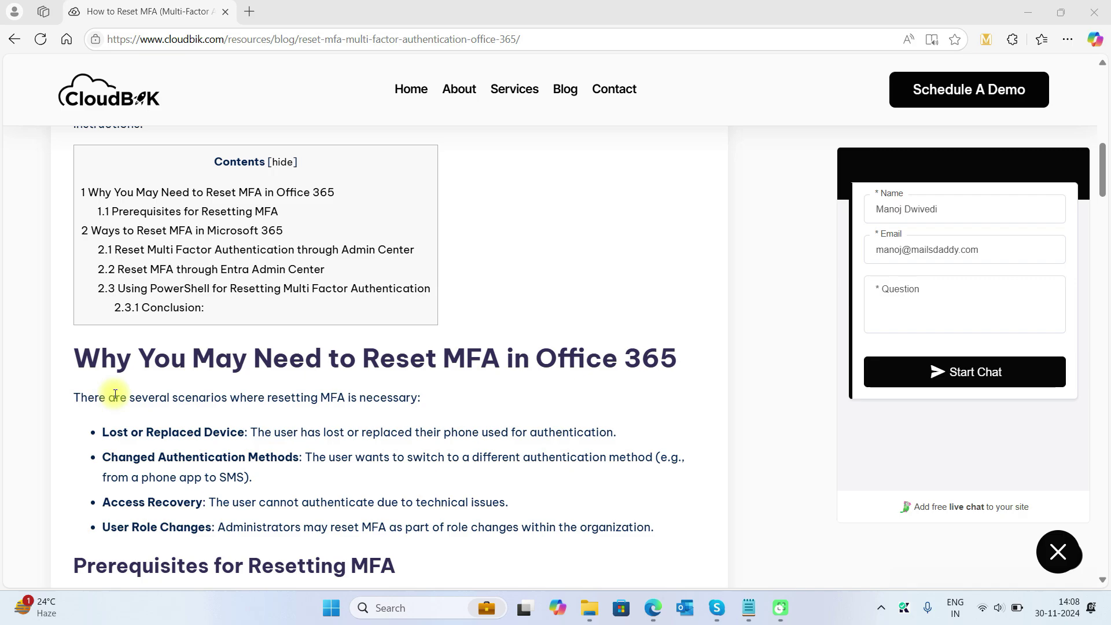
scroll(192, 366, "down", 5)
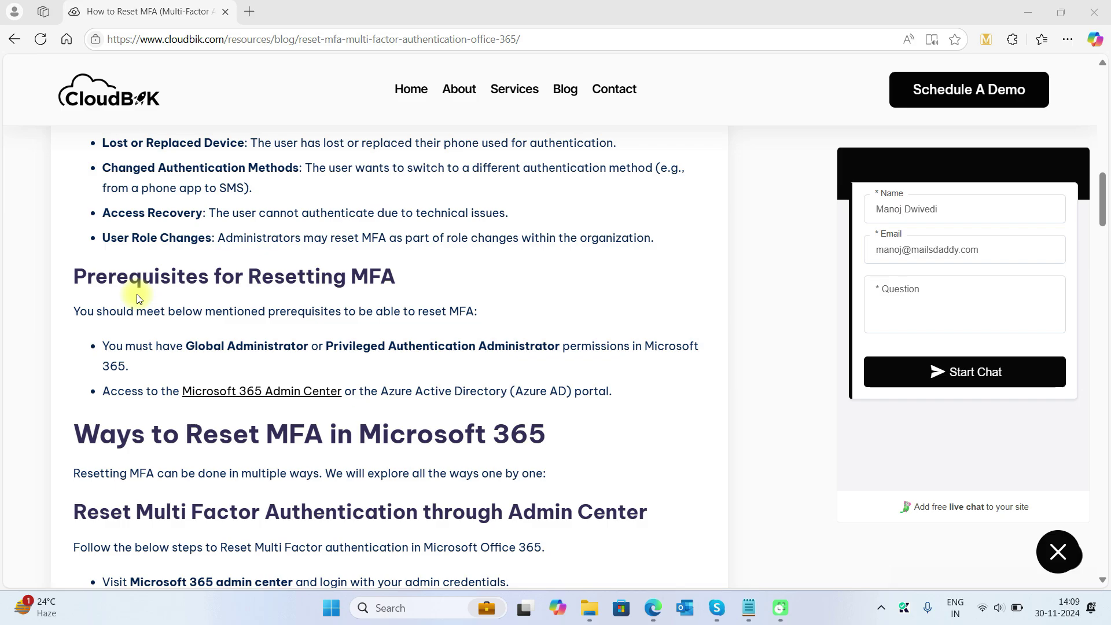
left_click(249, 11)
type("adm")
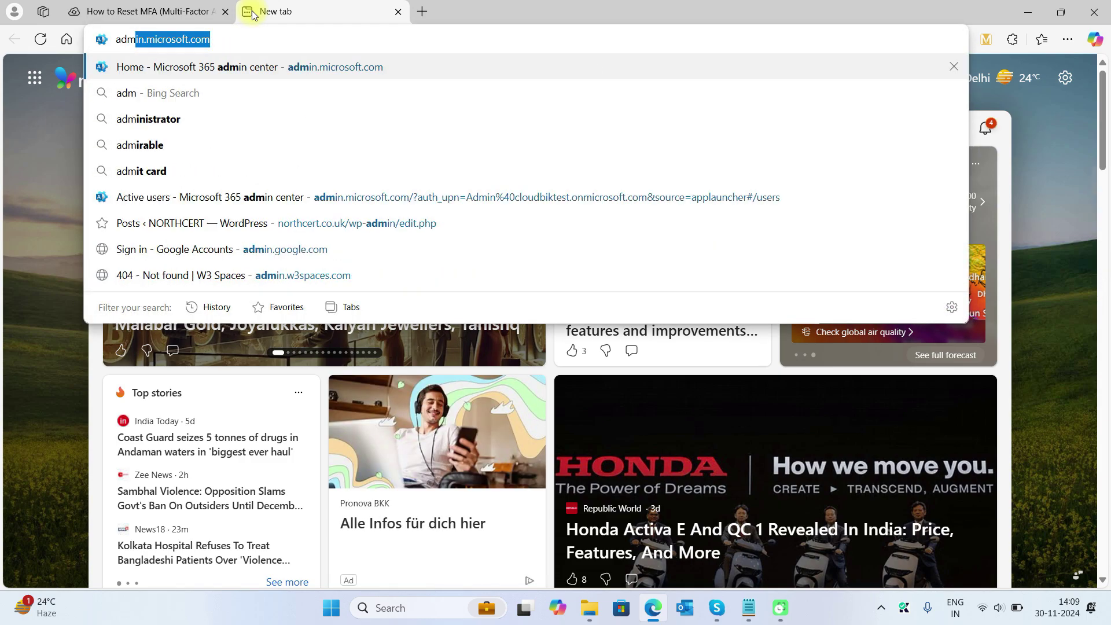
key("Return")
Go to Users > Active users and open the Per-user multifactor authentication page
left_click(81, 199)
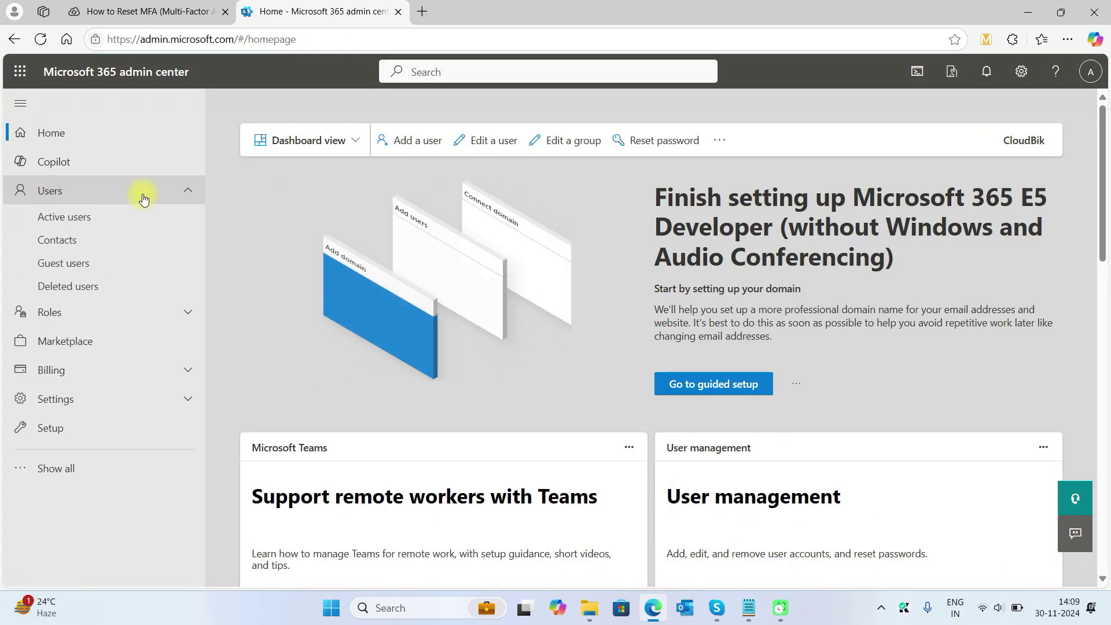
left_click(71, 219)
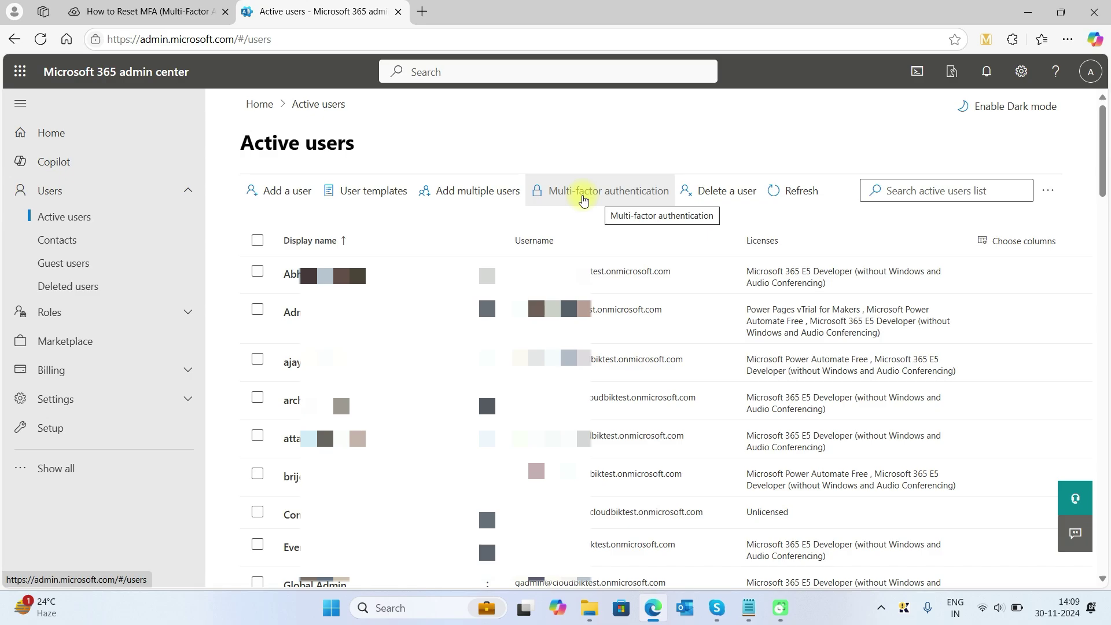
left_click(606, 193)
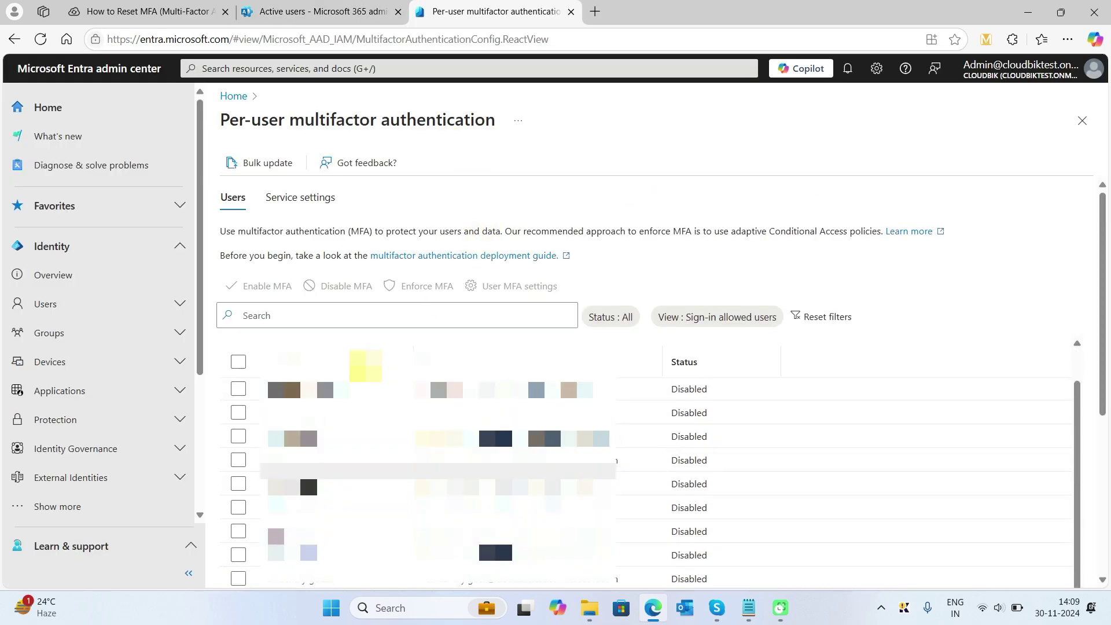
Select the user with Enabled MFA plus one more user in the Per-user MFA list
scroll(382, 440, "down", 1)
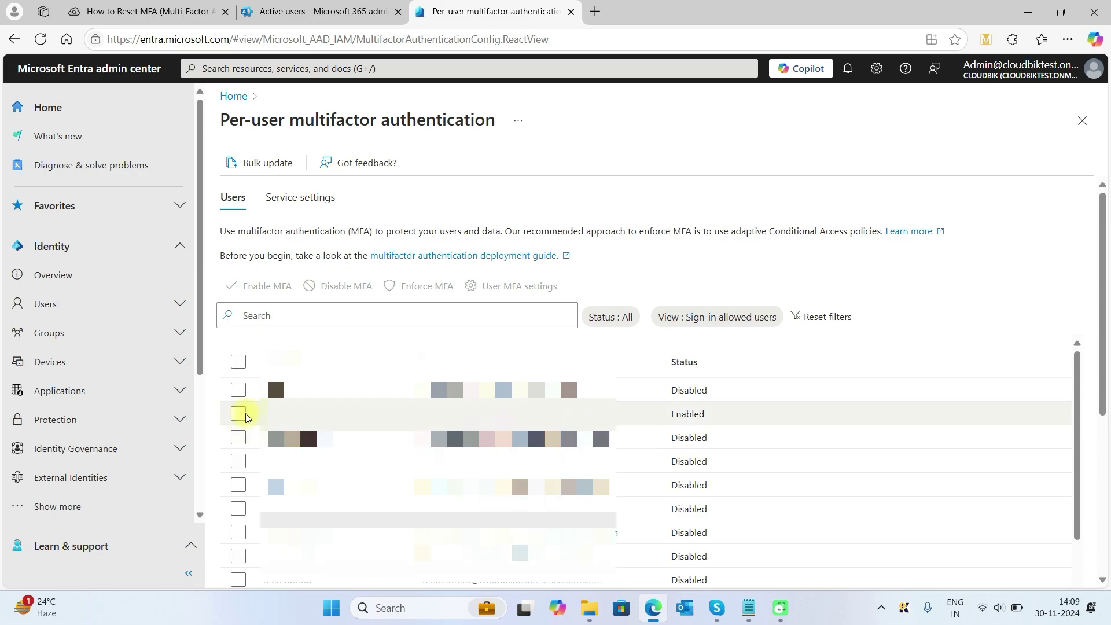
left_click(238, 414)
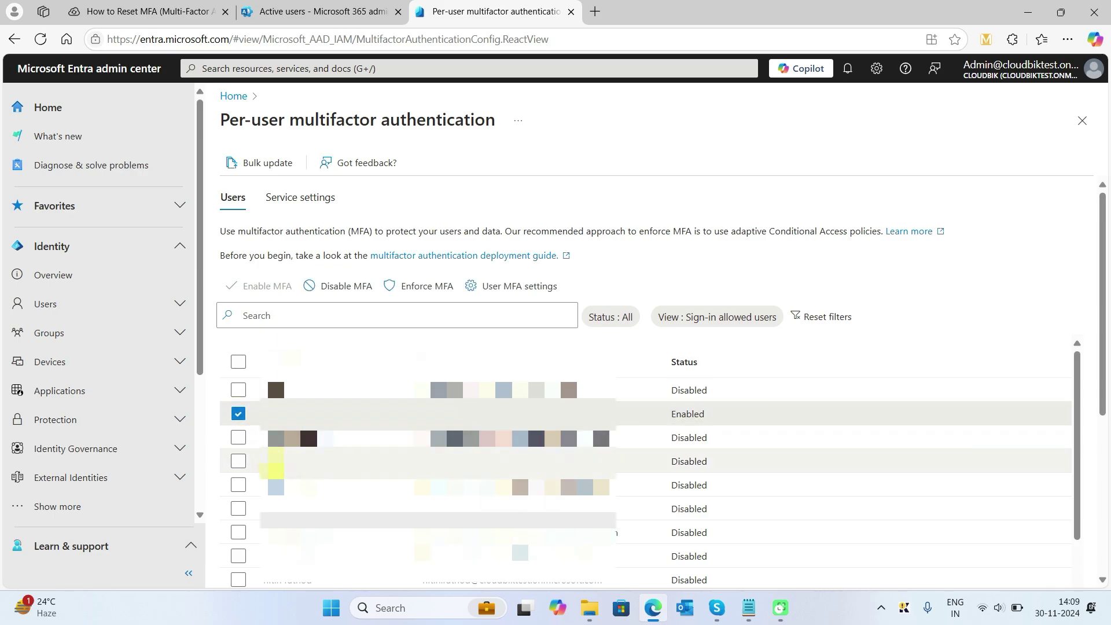
scroll(307, 413, "down", 5)
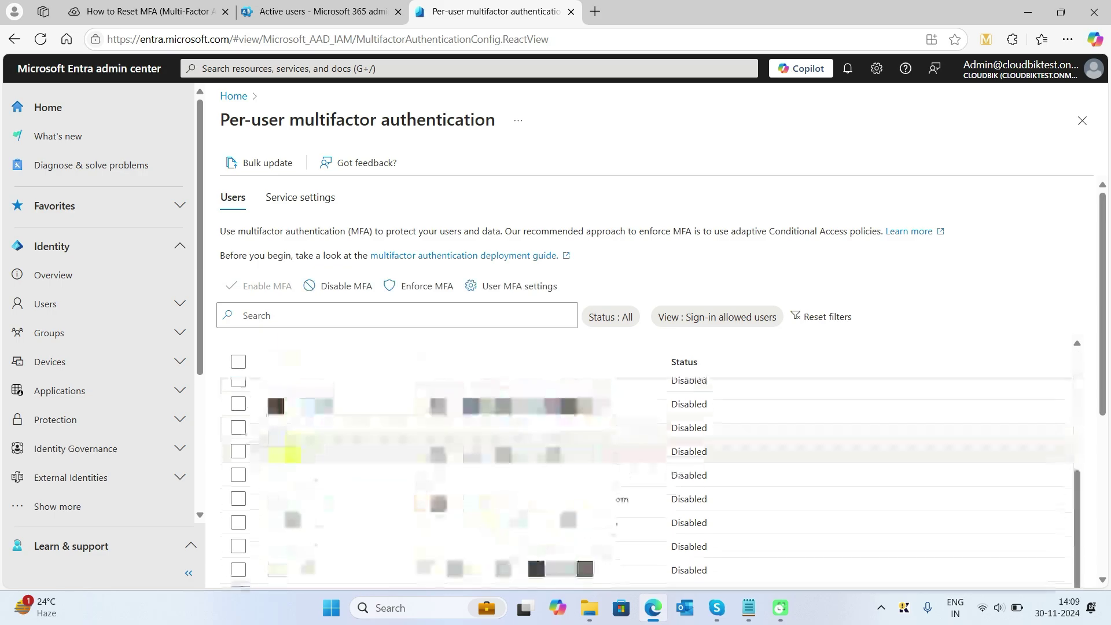
left_click(238, 563)
scroll(359, 463, "up", 5)
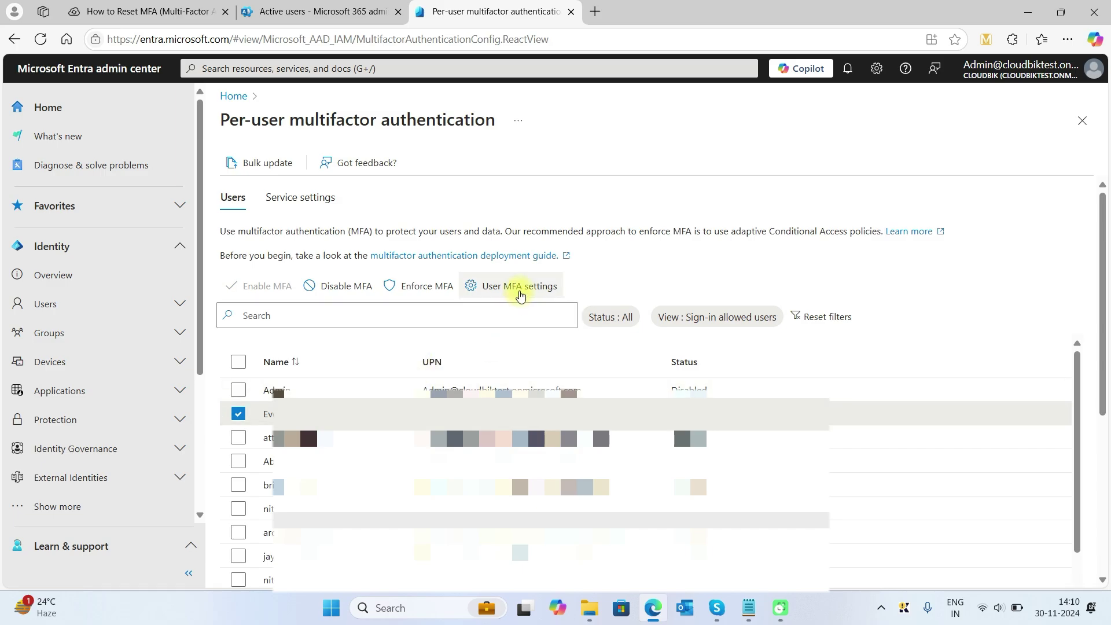
In User MFA settings, tick only 'Require selected users to provide contact methods again'
left_click(520, 295)
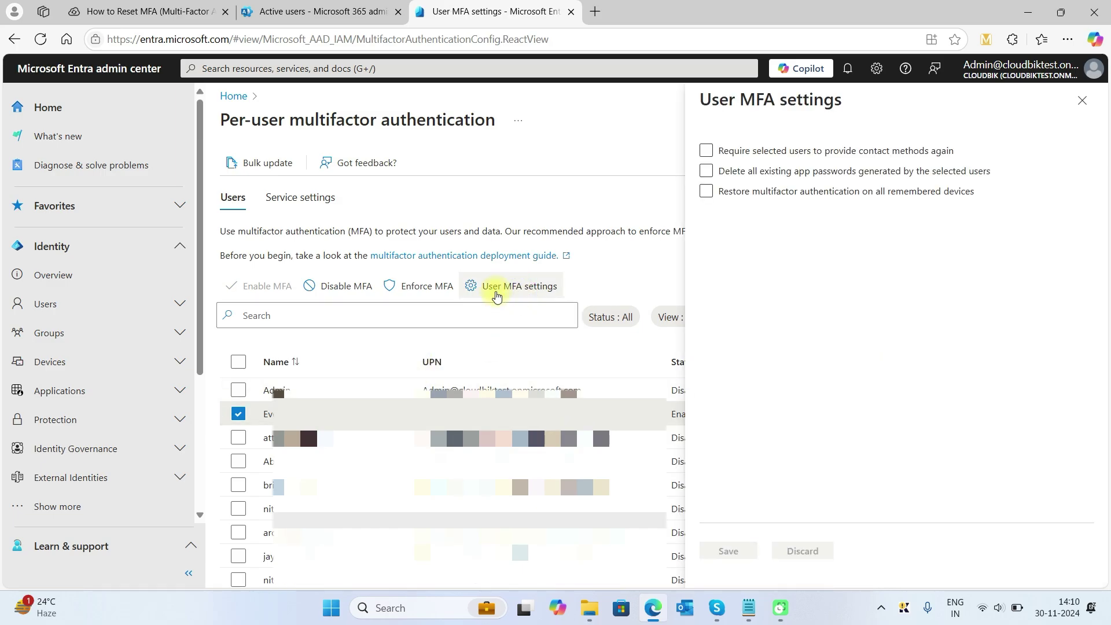
left_click(714, 169)
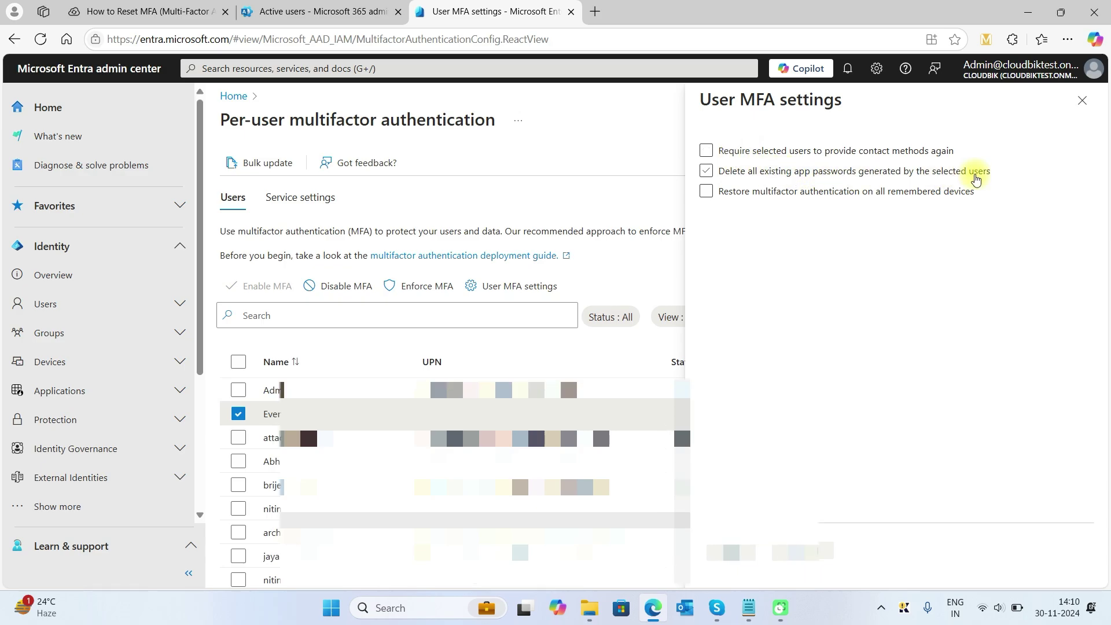
left_click(974, 174)
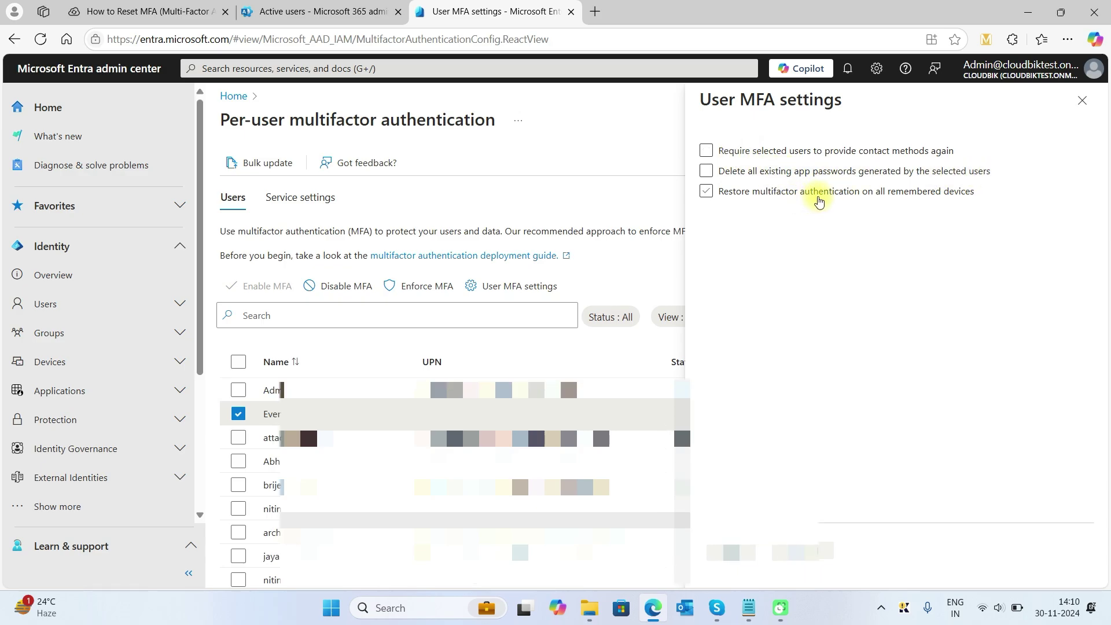
left_click(792, 153)
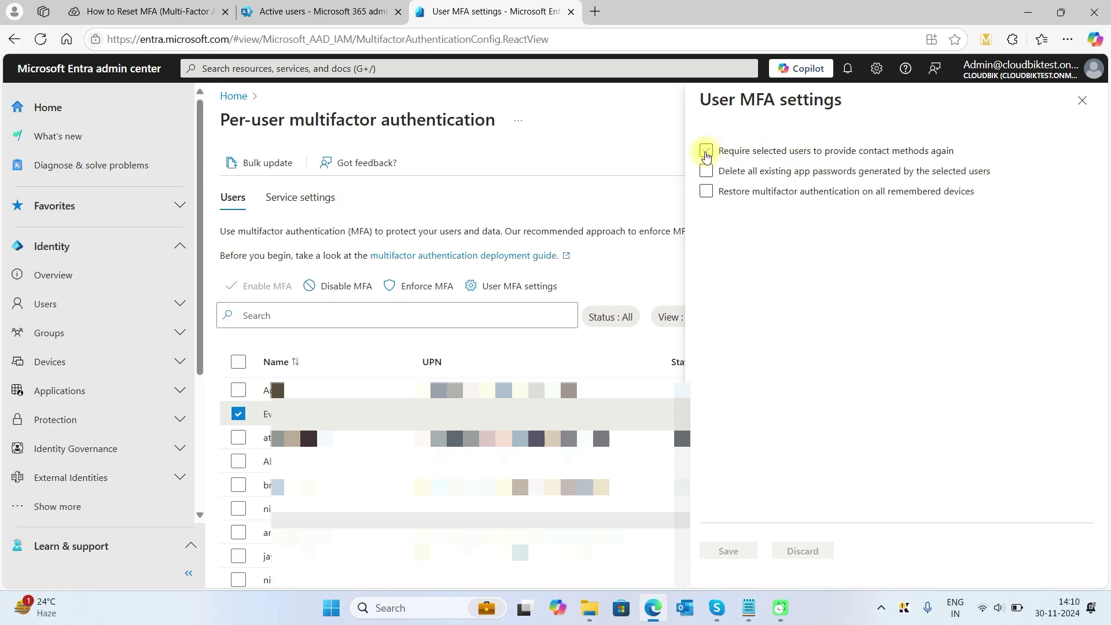
left_click(706, 151)
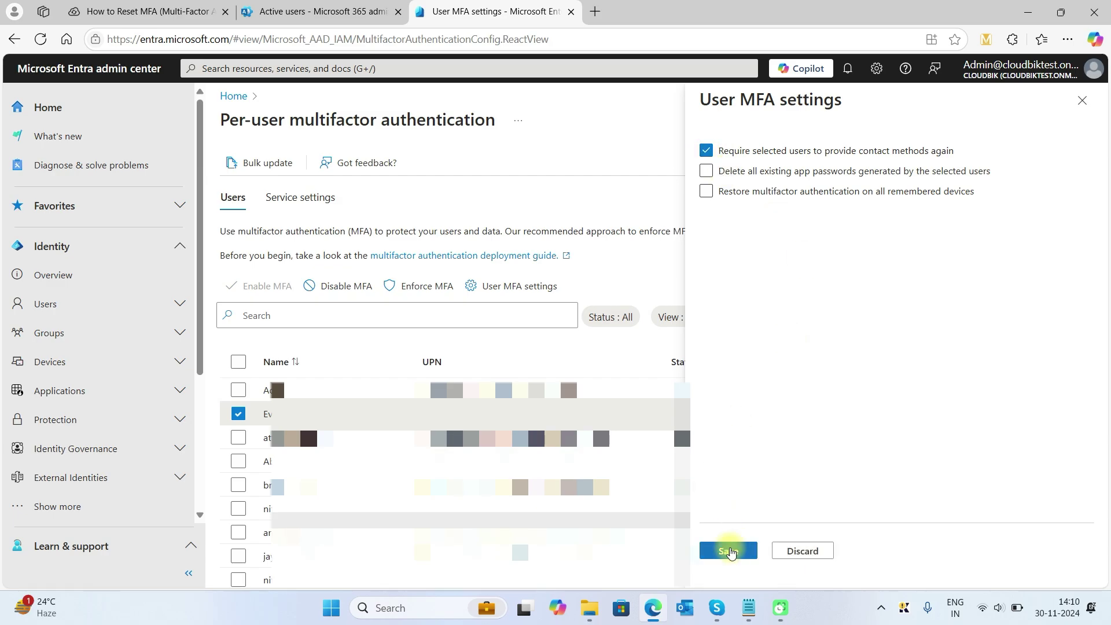
Save the MFA settings, dismiss the confirmation, and return to the Active users tab
left_click(729, 551)
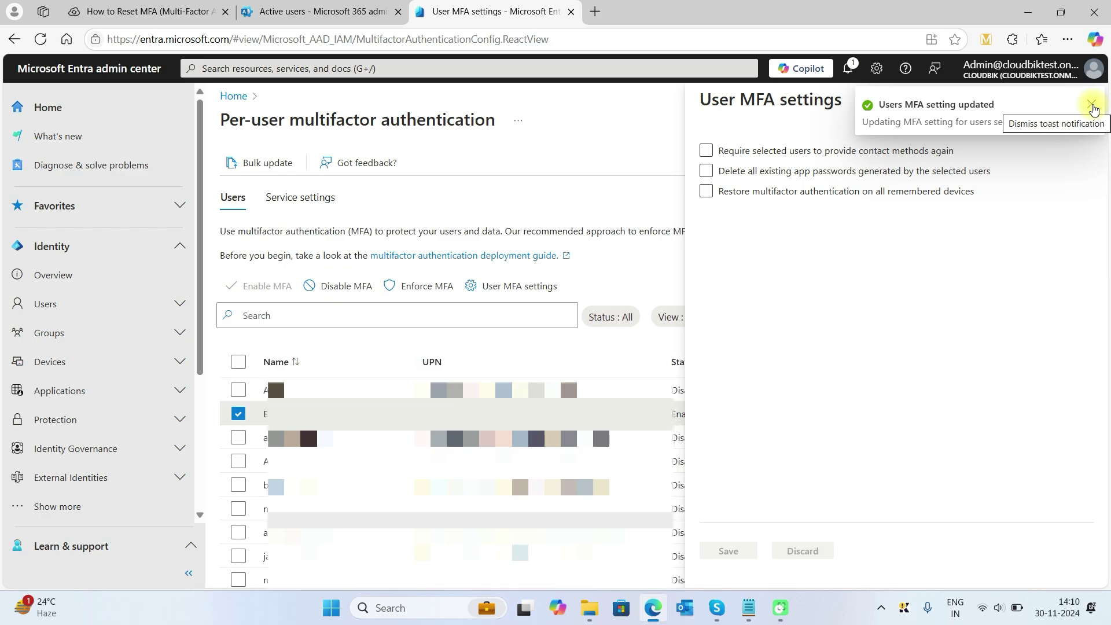
left_click(1092, 106)
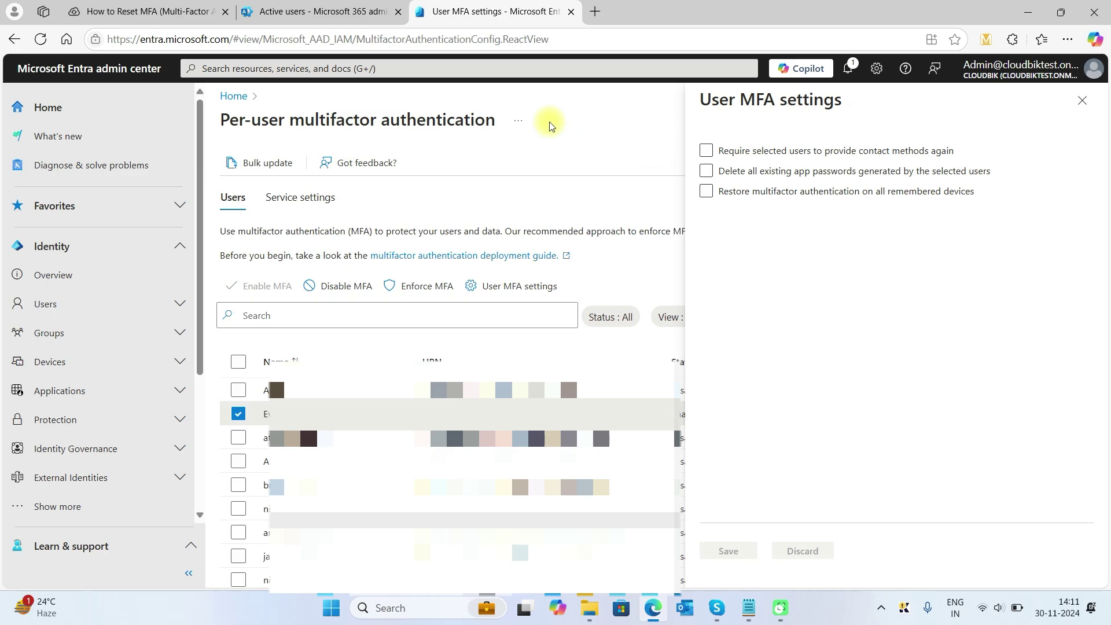
left_click(375, 6)
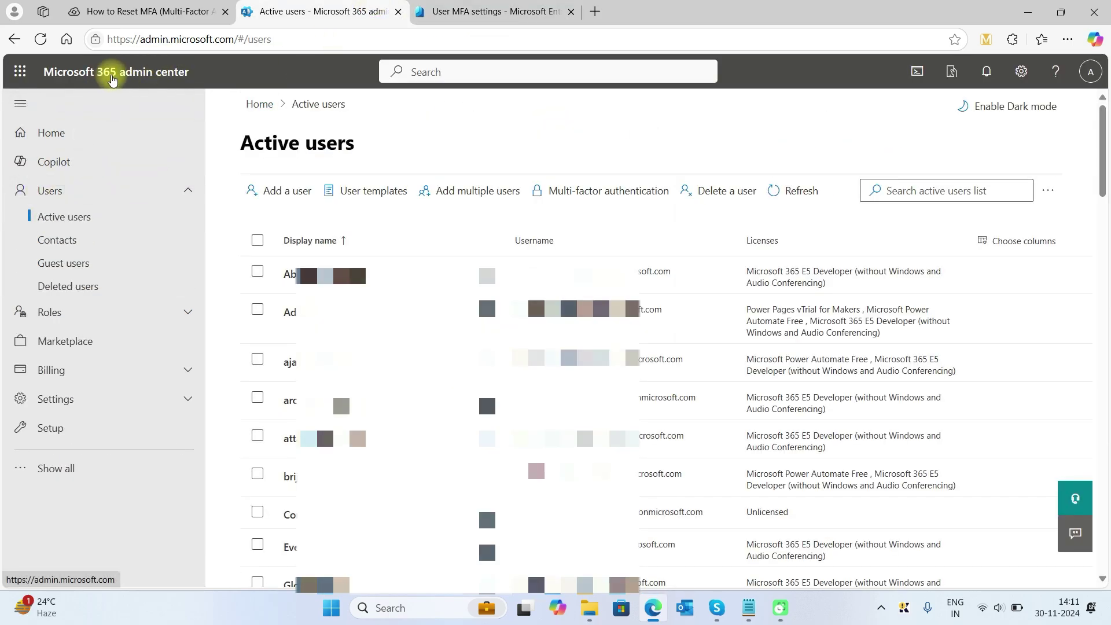
Show all navigation items and open the Identity admin center from Admin centers
left_click(77, 466)
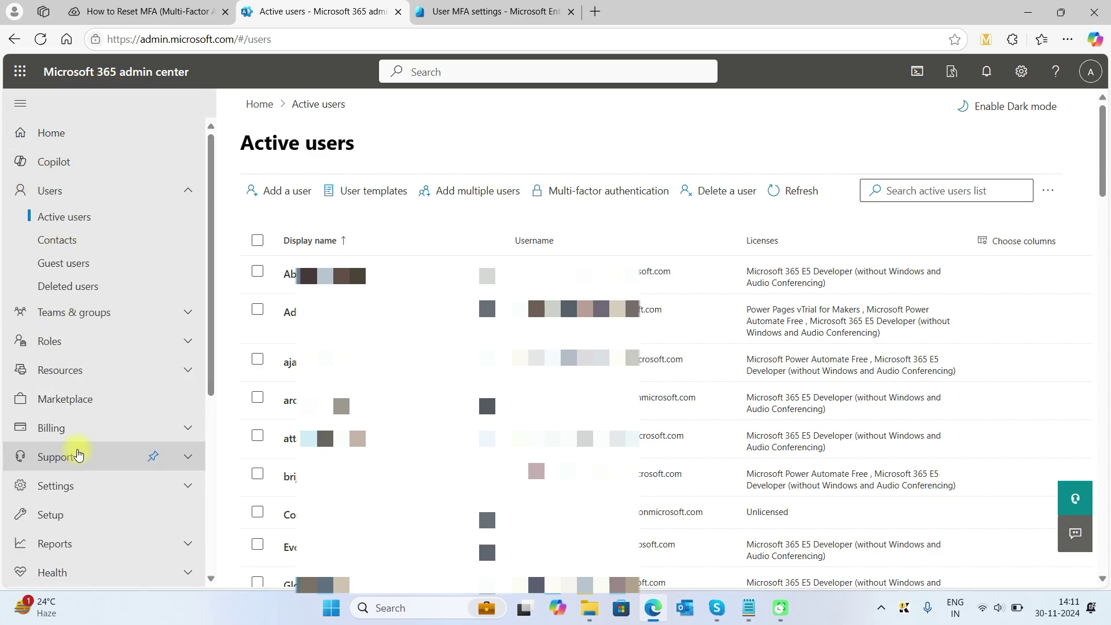
scroll(77, 440, "down", 5)
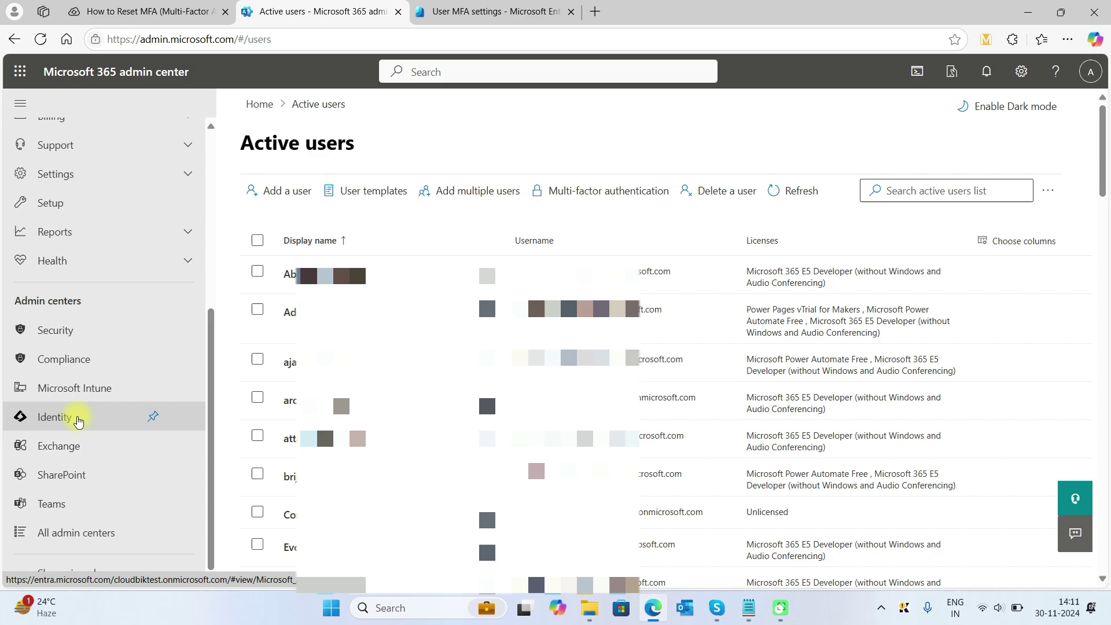
left_click(51, 423)
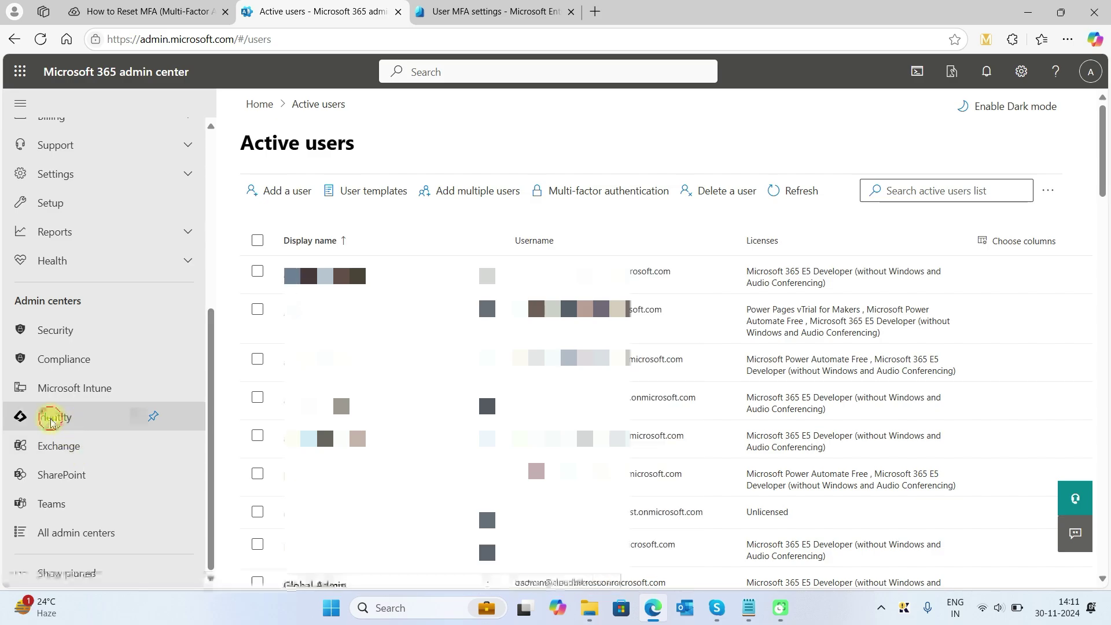
Open Users > All users in Entra and scroll the list to find Event Test
left_click(98, 309)
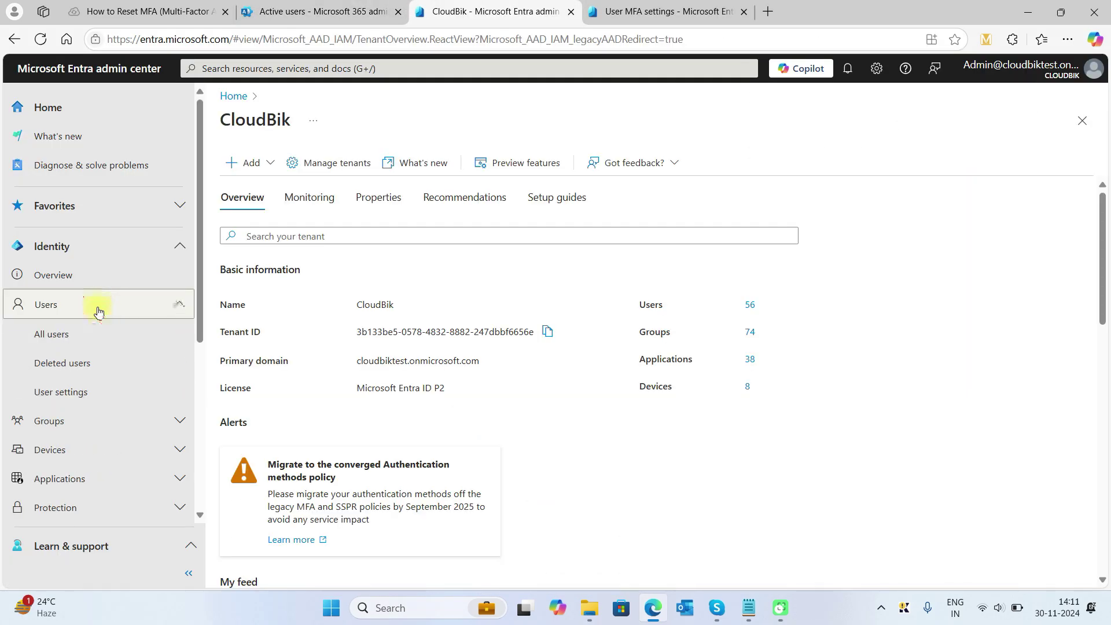
left_click(67, 335)
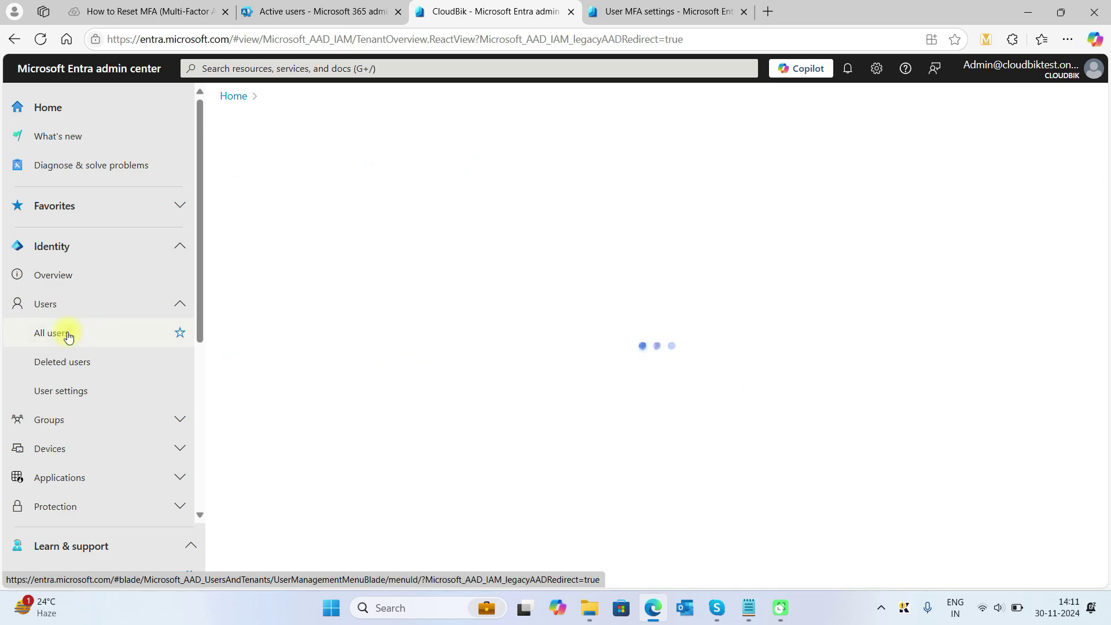
scroll(480, 327, "up", 3)
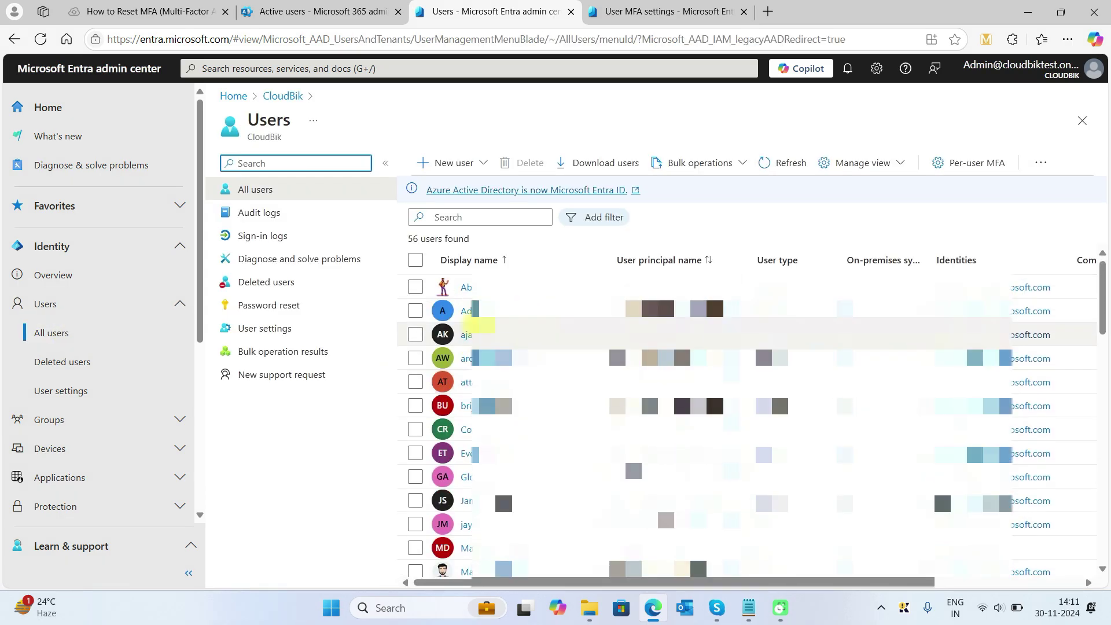
scroll(480, 327, "down", 2)
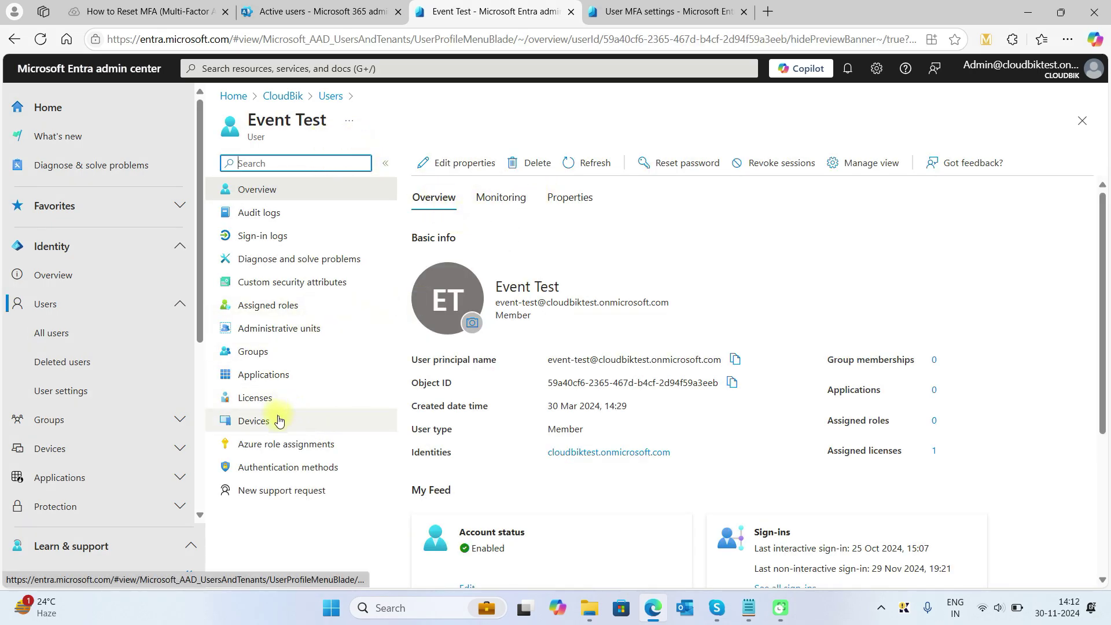
On Event Test's Authentication methods, require MFA re-registration and confirm with OK
left_click(286, 469)
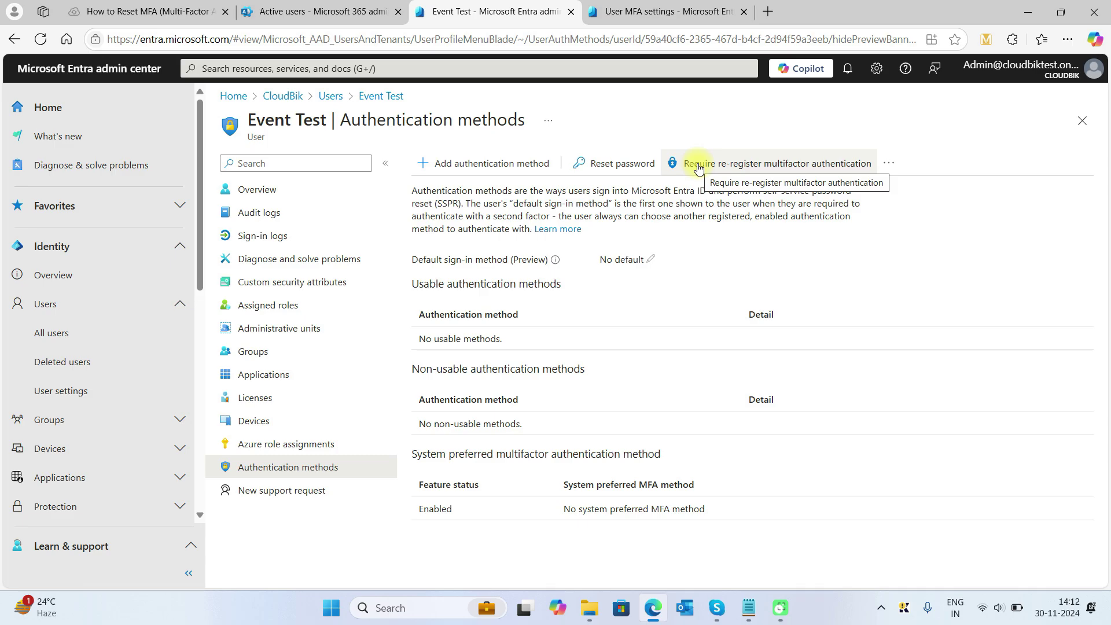
left_click(698, 166)
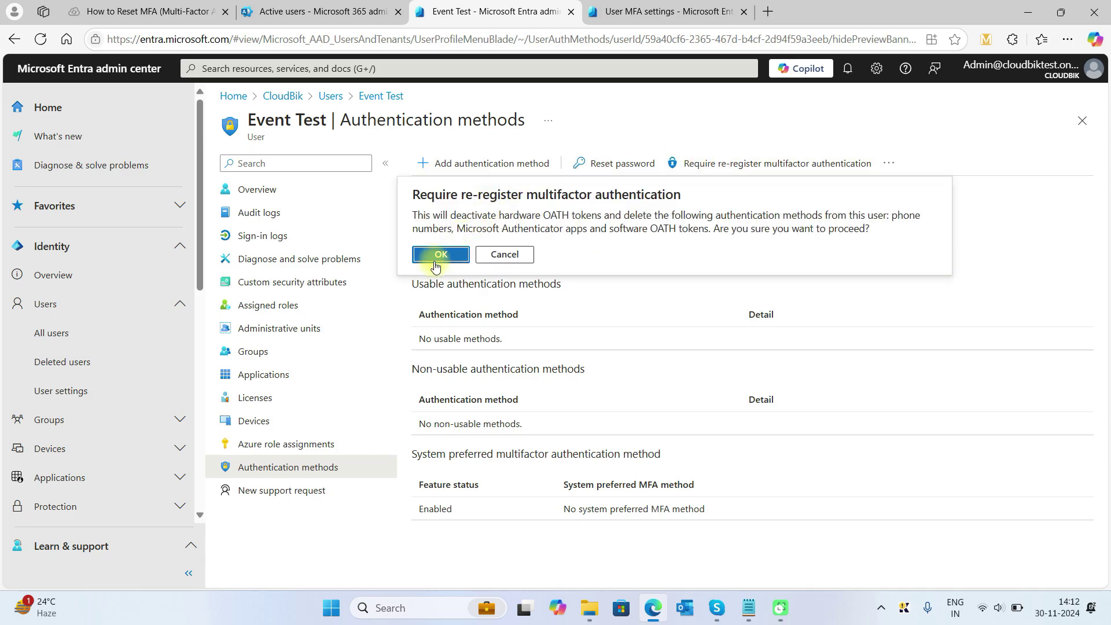
left_click(452, 246)
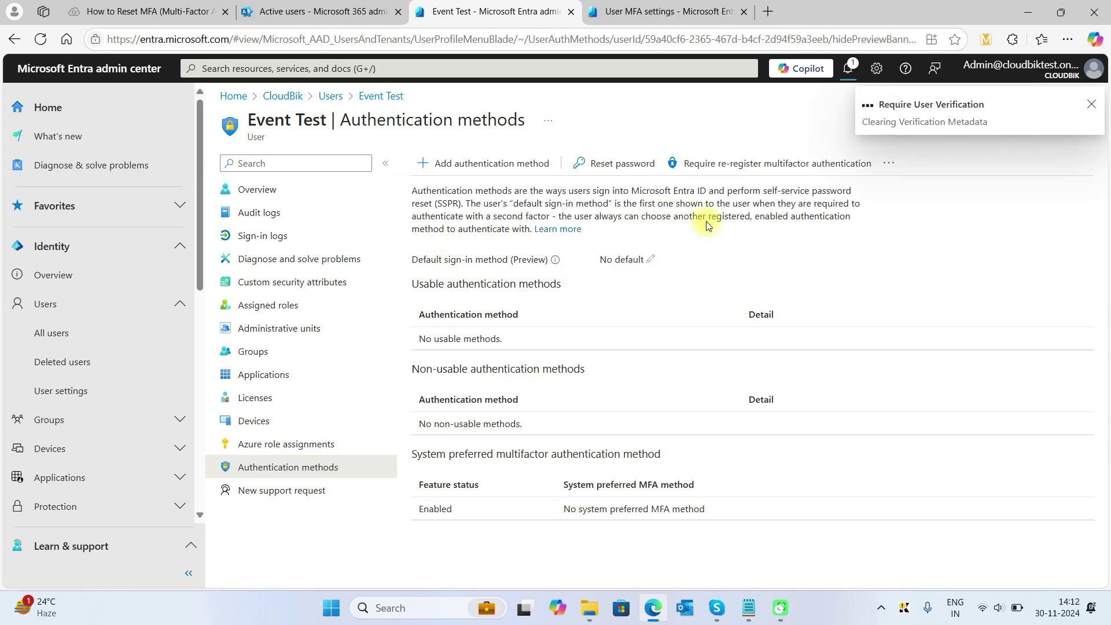